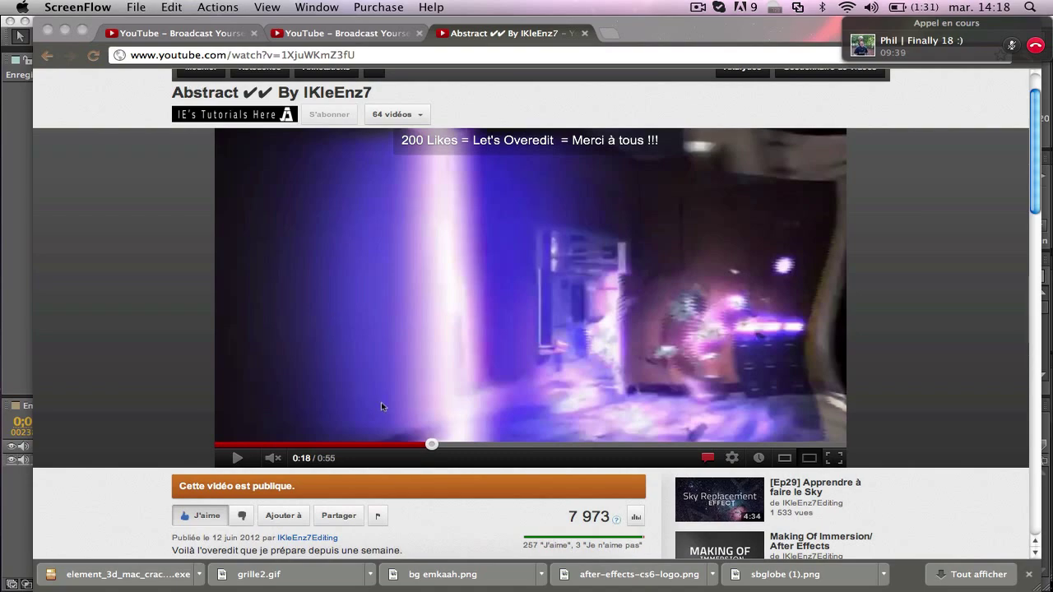
- Replay a short stretch of the Abstract video and leave it paused at 0:18
left_click(422, 445)
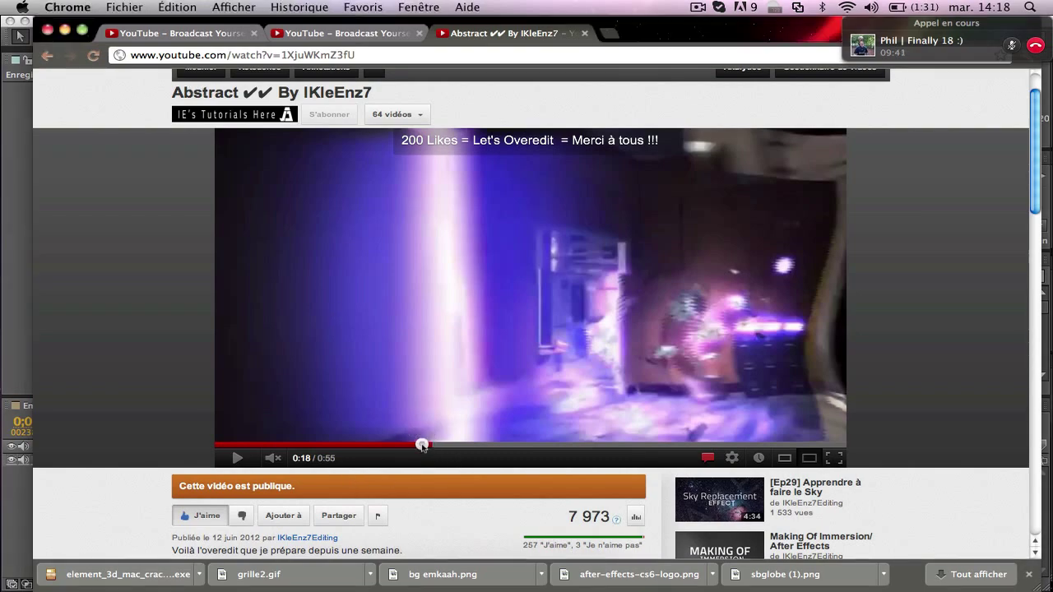
left_click(422, 445)
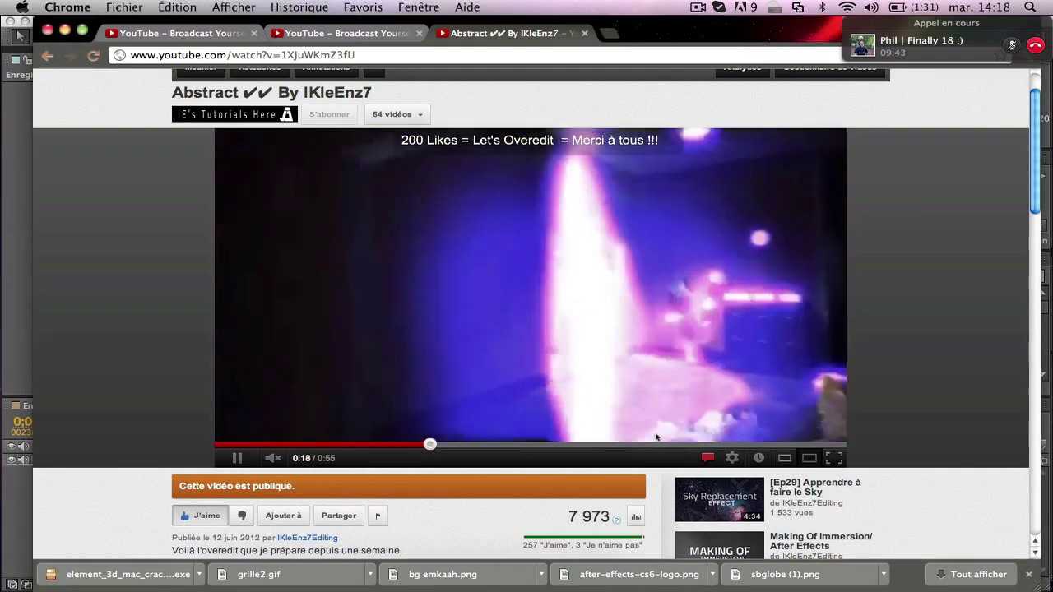
left_click(441, 444)
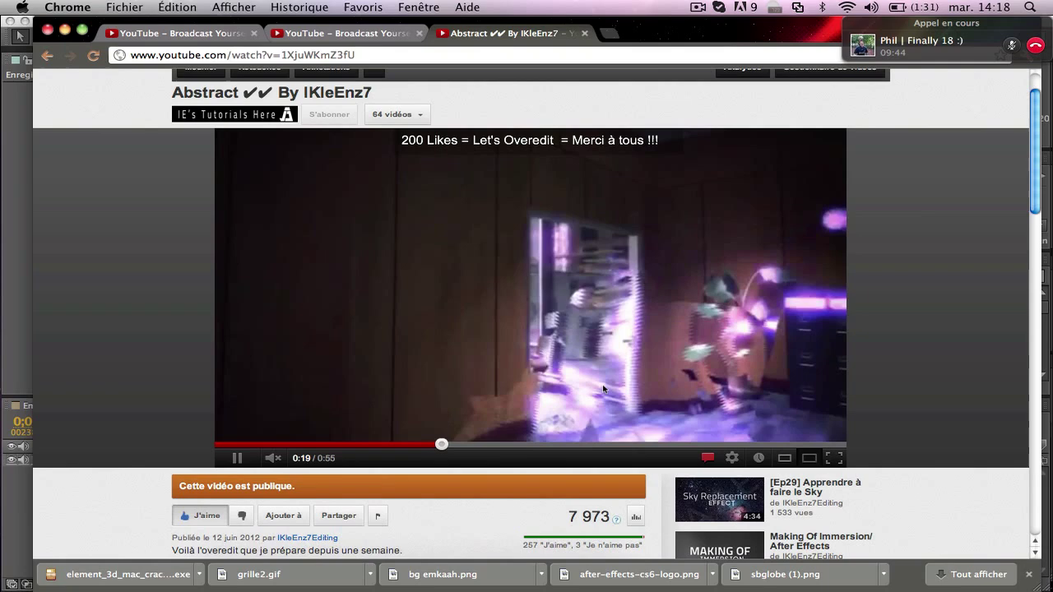
left_click(429, 444)
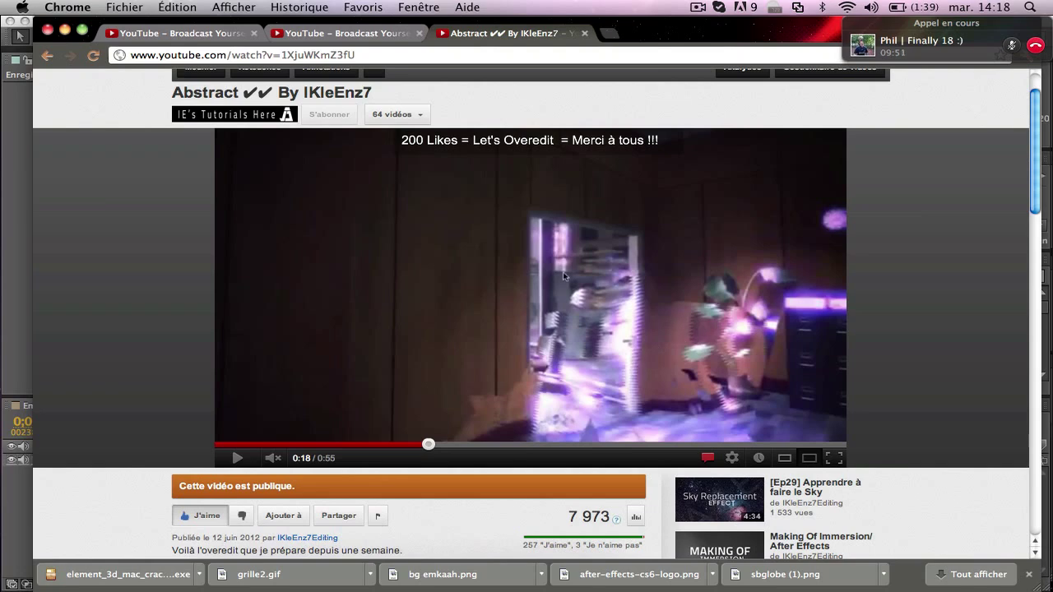
- Use Mission Control to bring the Untitled Project.aep After Effects window forward
key("F3")
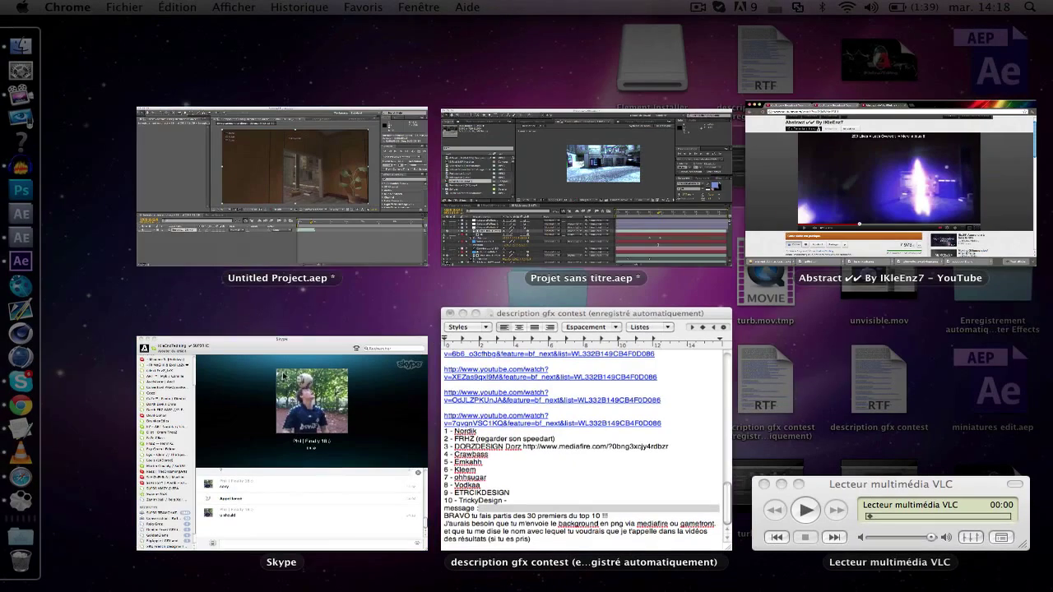
left_click(276, 185)
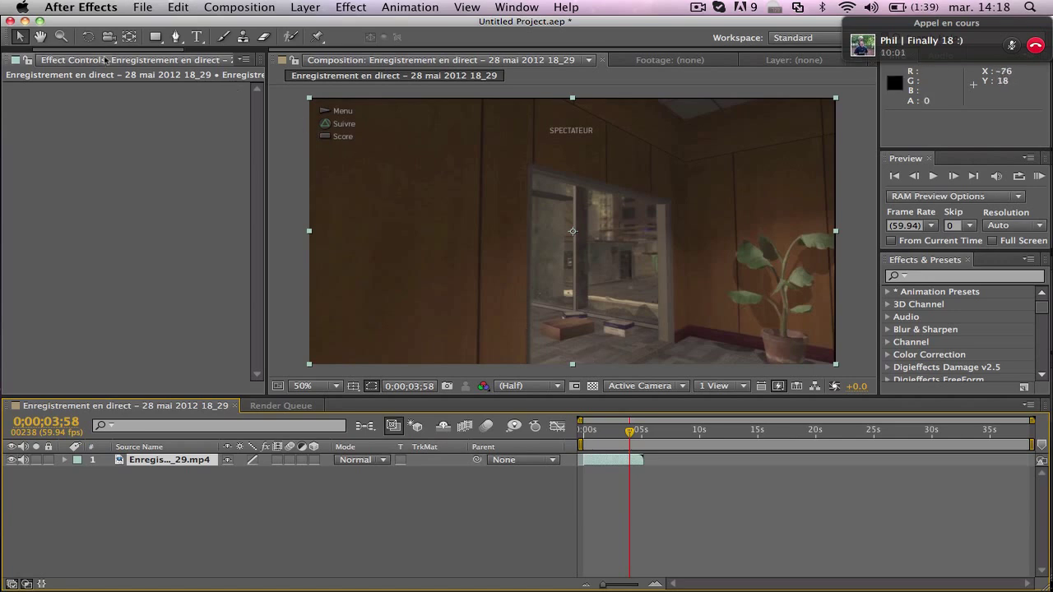
- Drag Barrett.mp4 from the Project panel into the timeline above the gameplay layer
left_click_drag(104, 49, 78, 51)
left_click(23, 59)
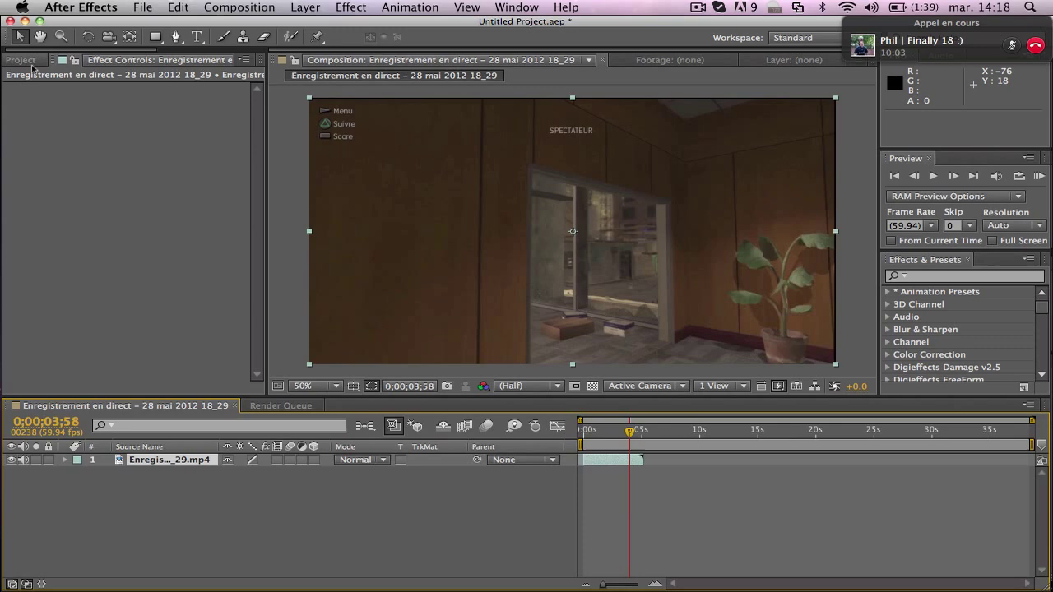
left_click_drag(74, 195, 631, 460)
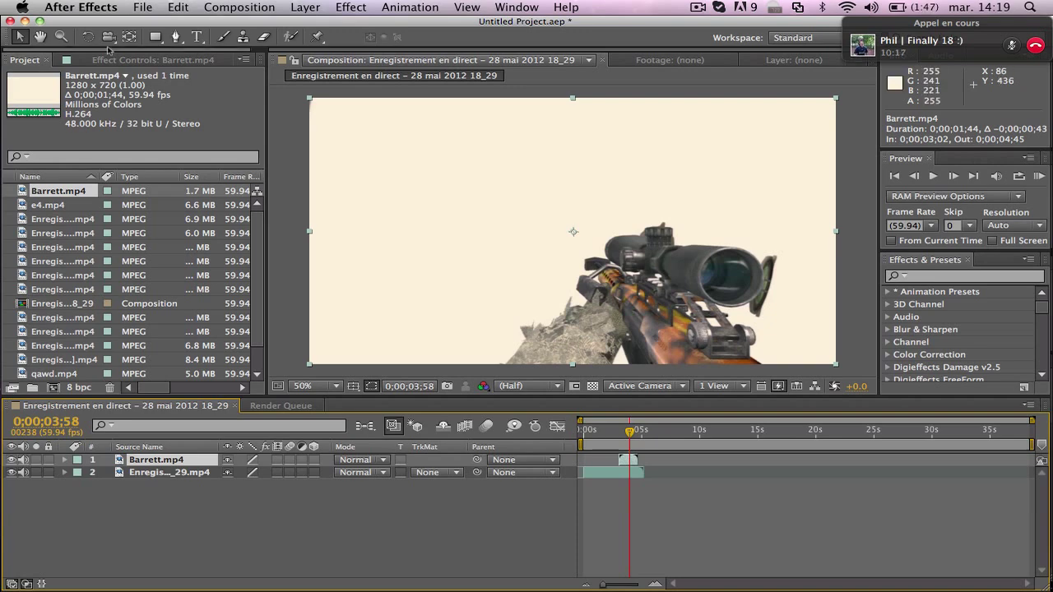
- Slide the Barrett.mp4 layer to start at 0;00;03;23 and move the playhead to 0;00;04;11
left_click(135, 61)
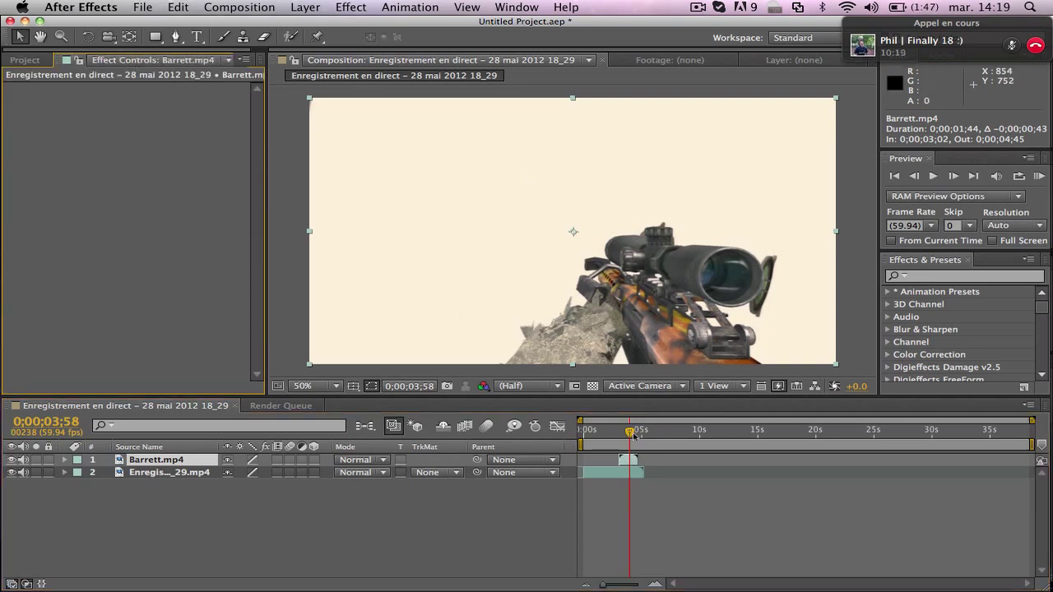
left_click_drag(629, 459, 634, 459)
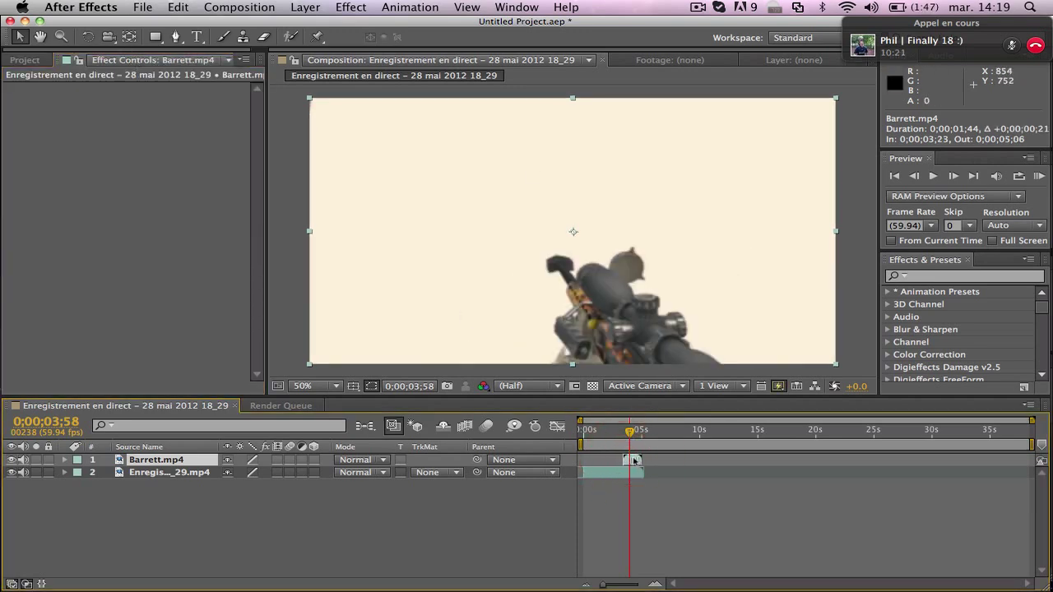
left_click(632, 436)
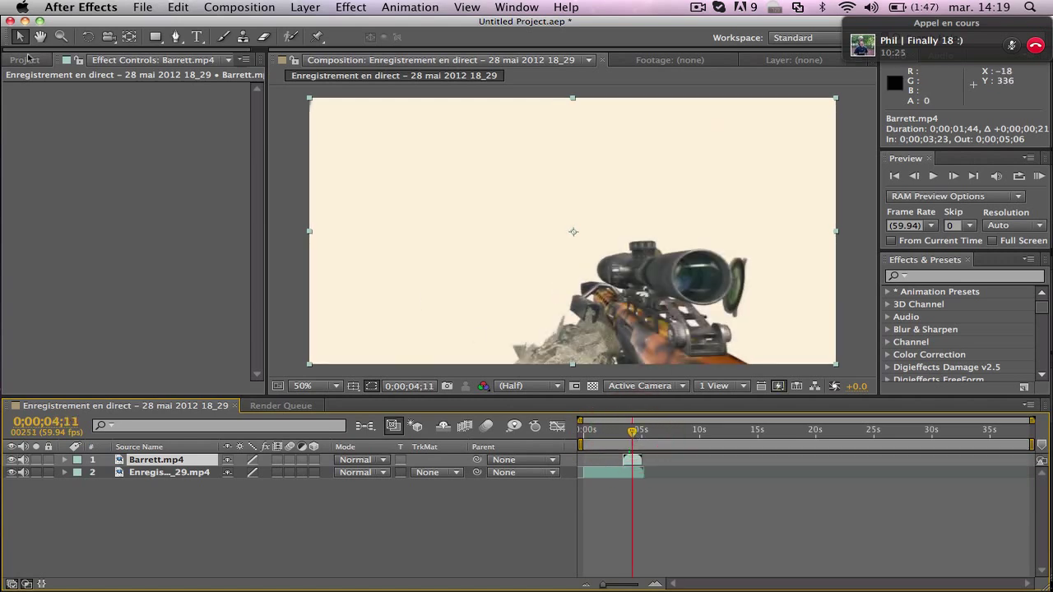
left_click(31, 59)
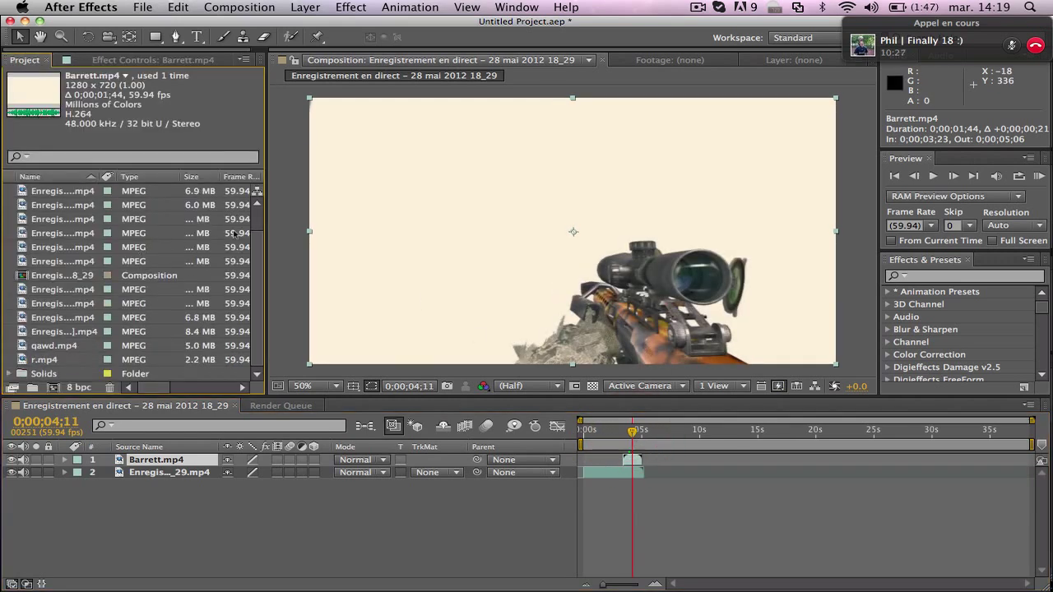
- Apply Linear Color Key to Barrett.mp4, sampling the cream background as the key colour
left_click(305, 6)
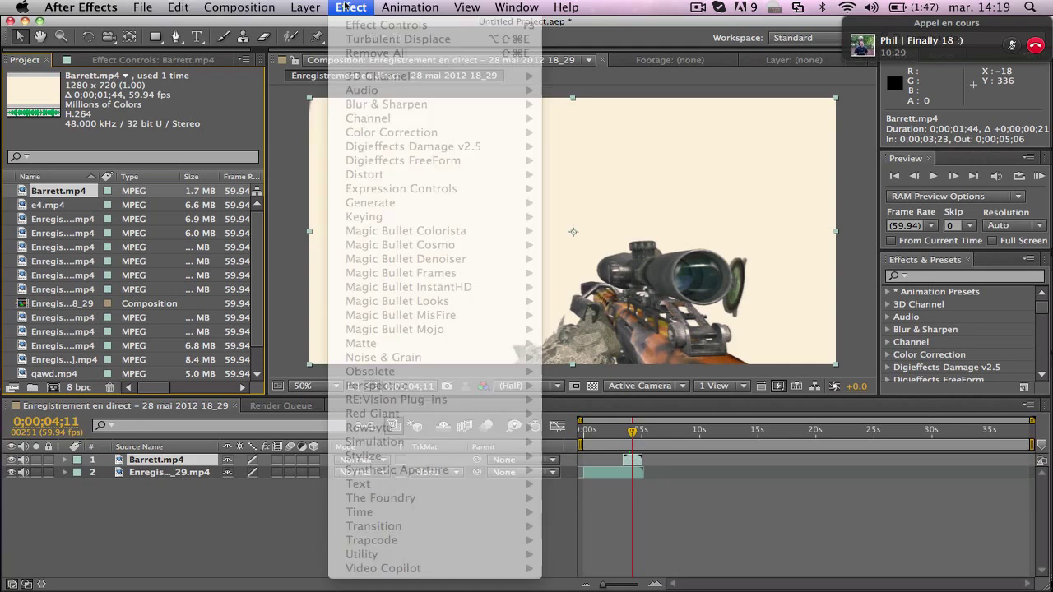
left_click(305, 7)
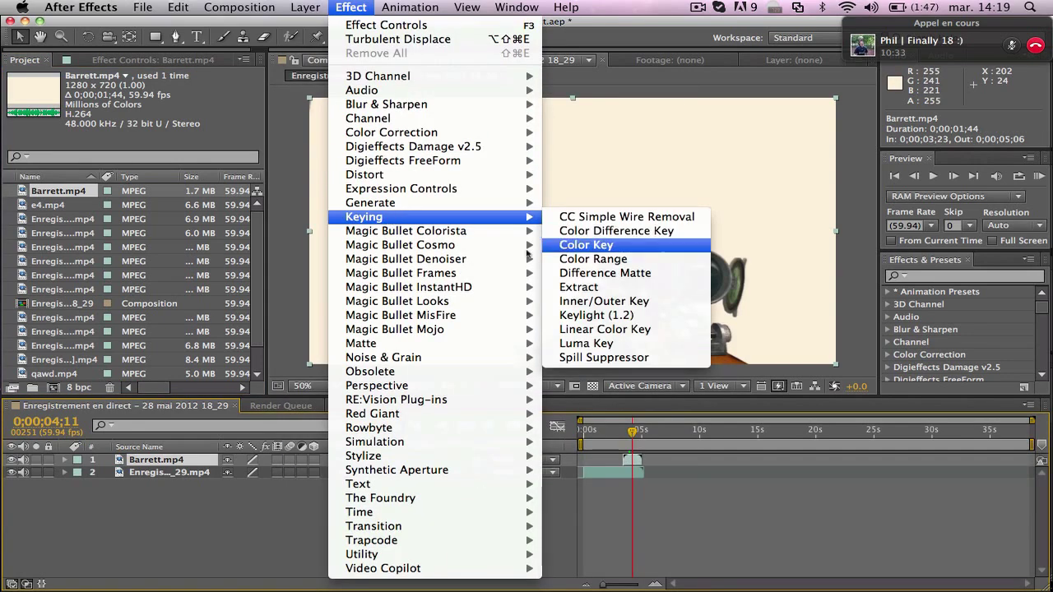
mouse_move(364, 217)
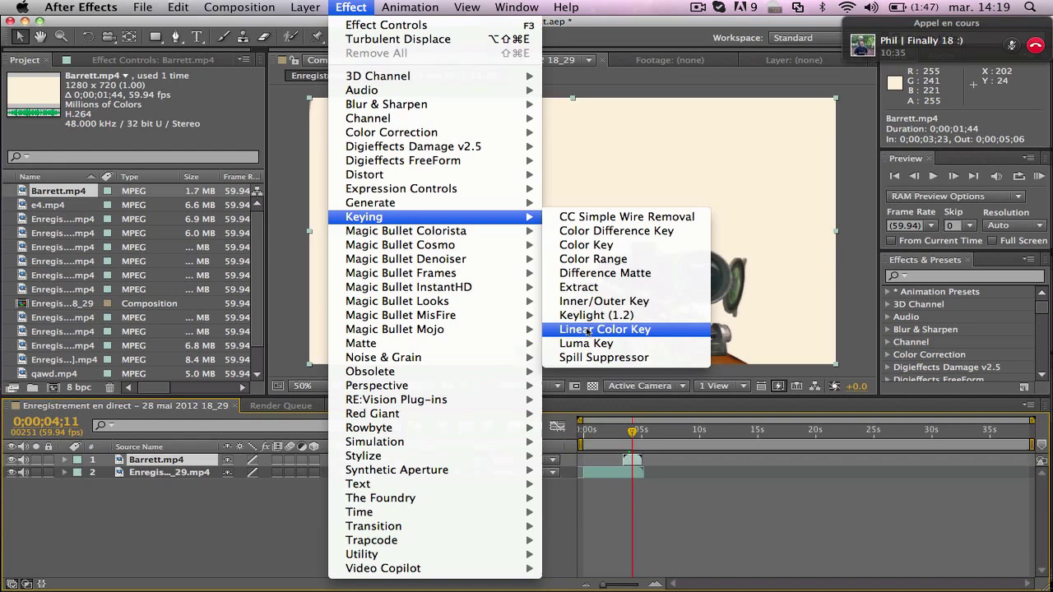
left_click(589, 331)
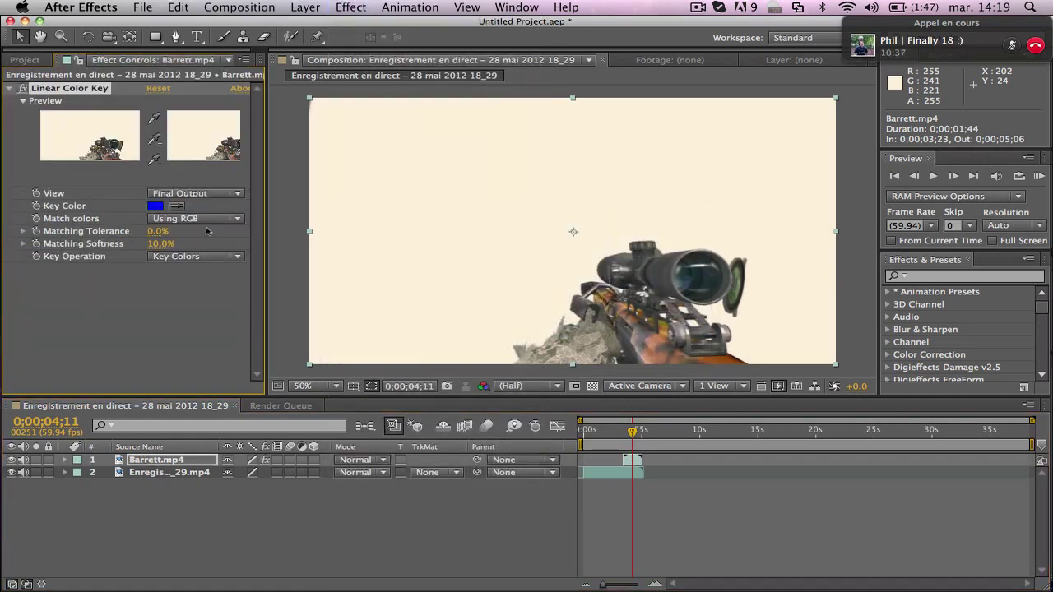
left_click(175, 207)
left_click(496, 181)
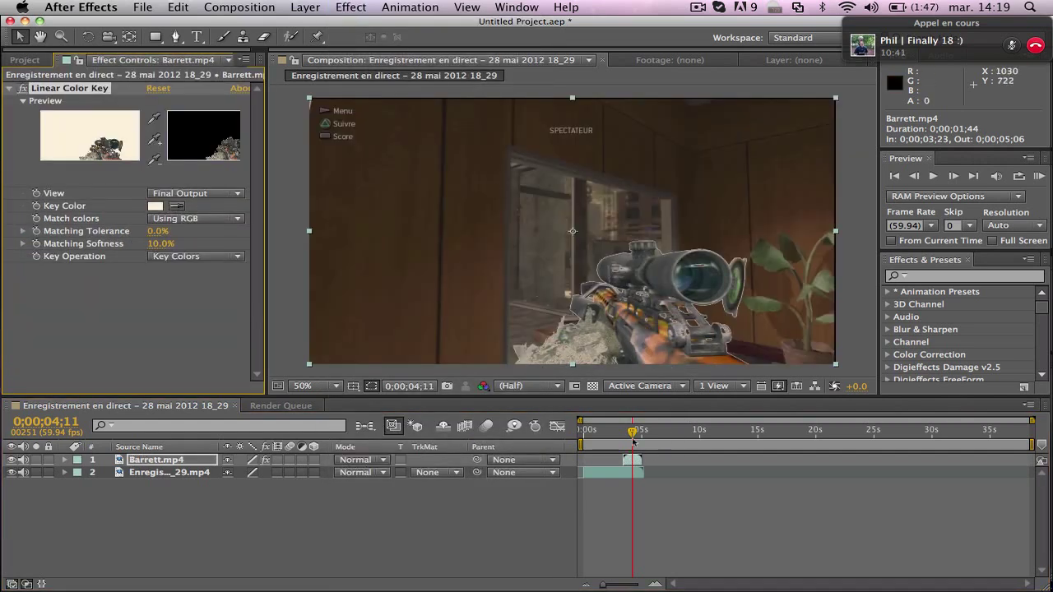
left_click(179, 7)
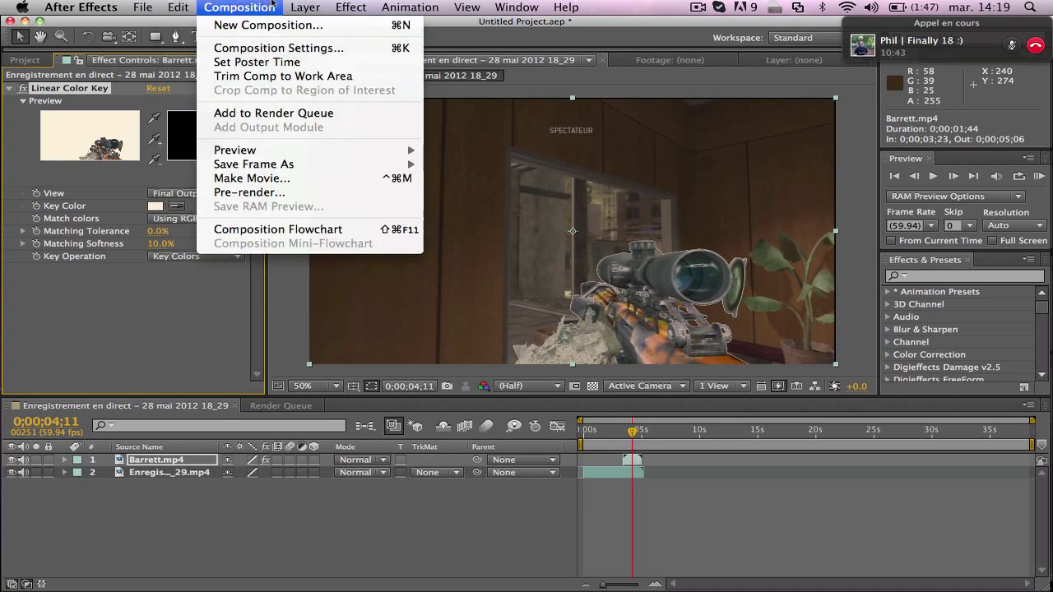
mouse_move(313, 24)
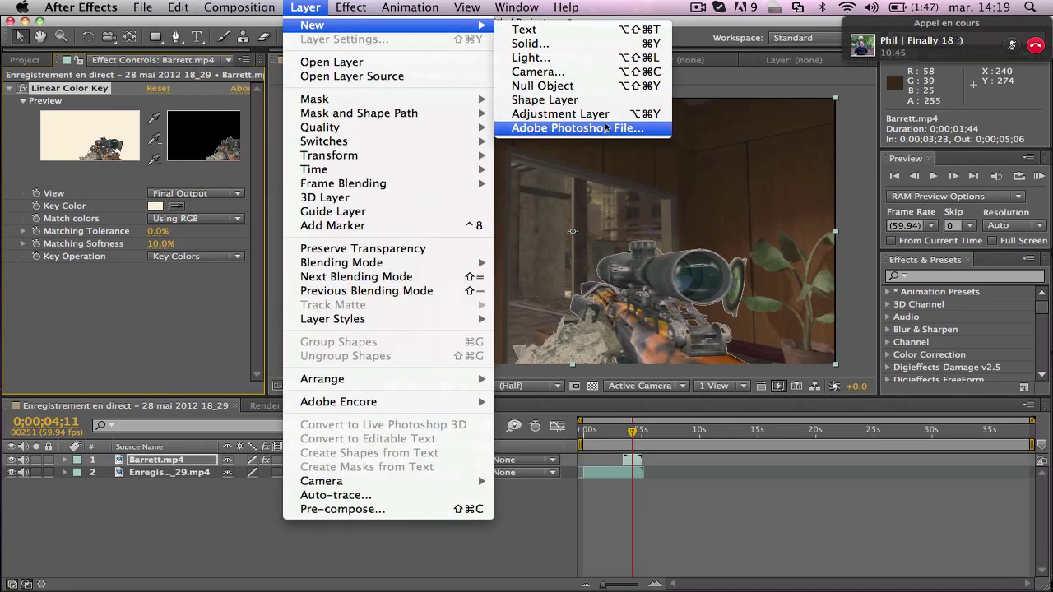
- Create an adjustment layer and place it beneath Barrett.mp4
left_click(608, 121)
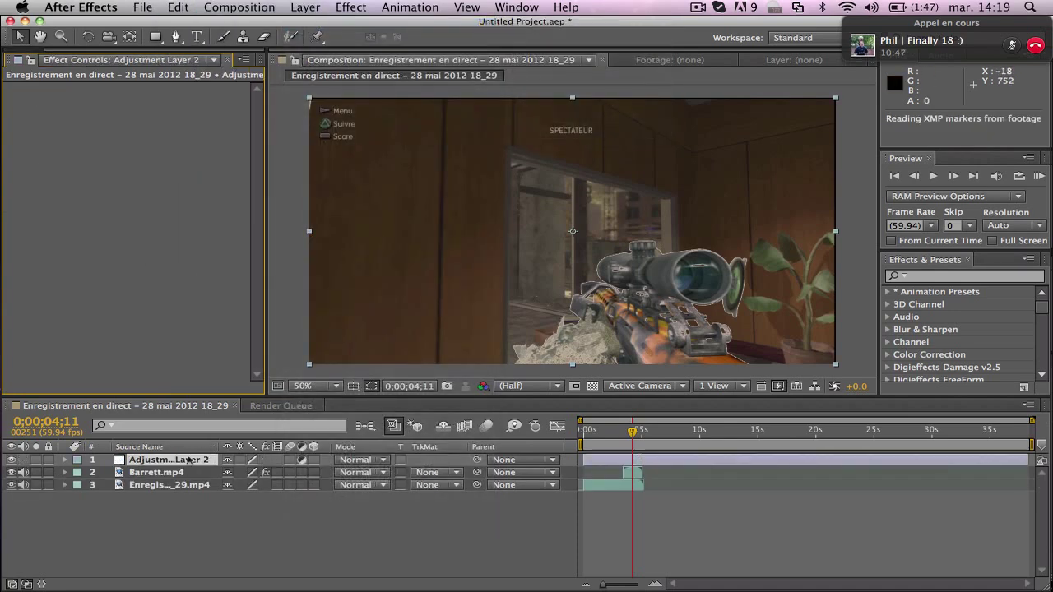
left_click_drag(189, 460, 185, 482)
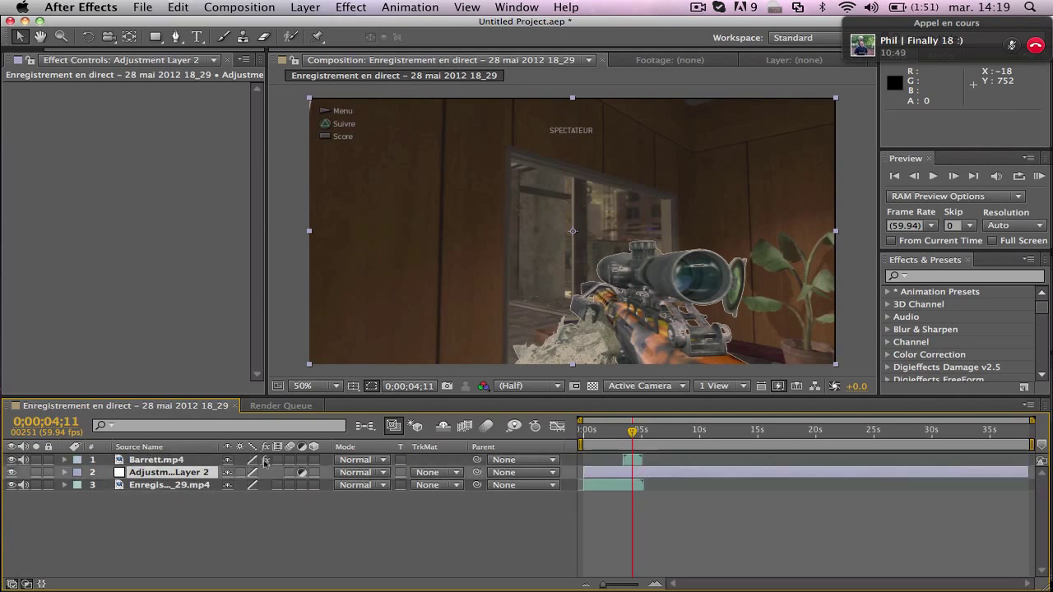
right_click(530, 449)
mouse_move(573, 496)
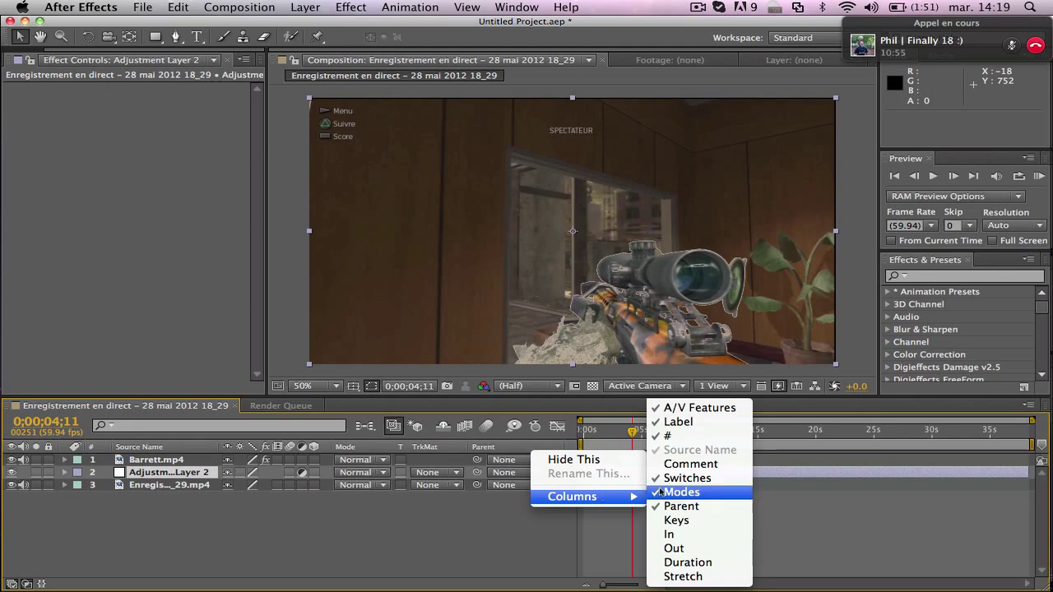
left_click(403, 530)
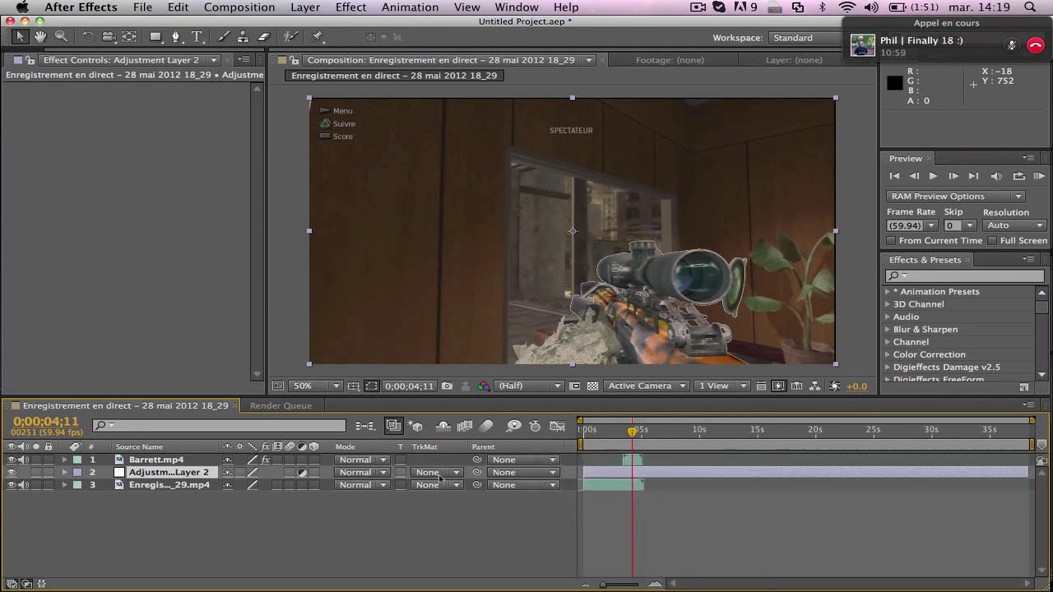
- Set the adjustment layer's track matte to Alpha Matte using Barrett.mp4
left_click(440, 478)
left_click(473, 512)
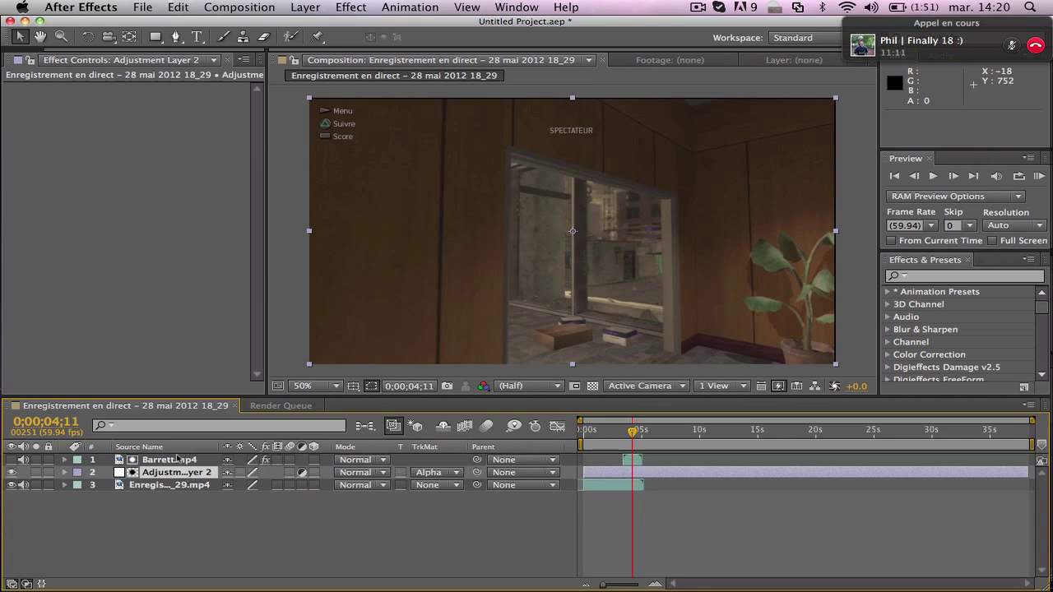
left_click(174, 465)
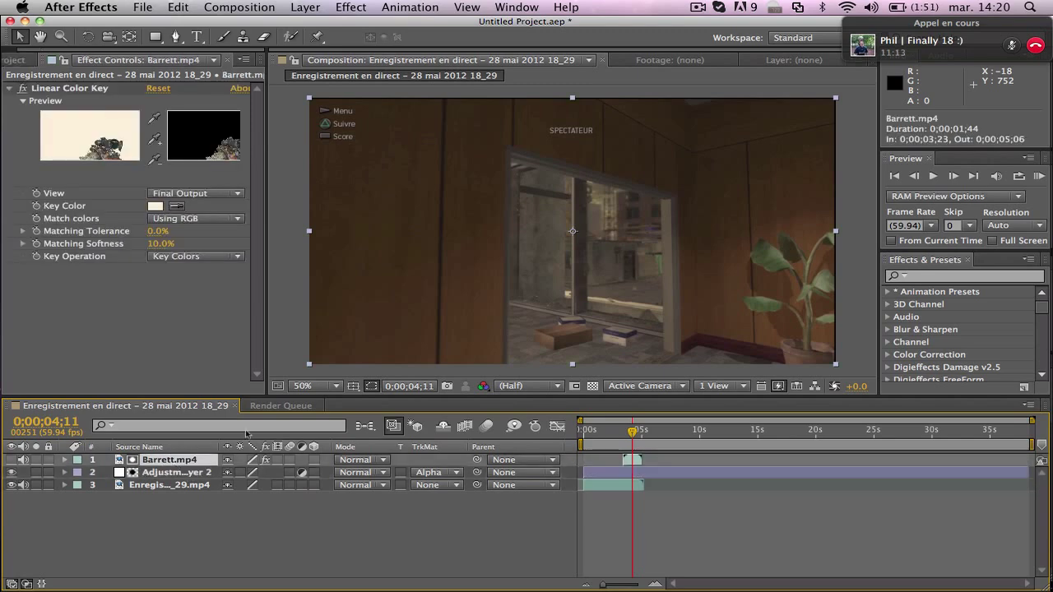
left_click(175, 472)
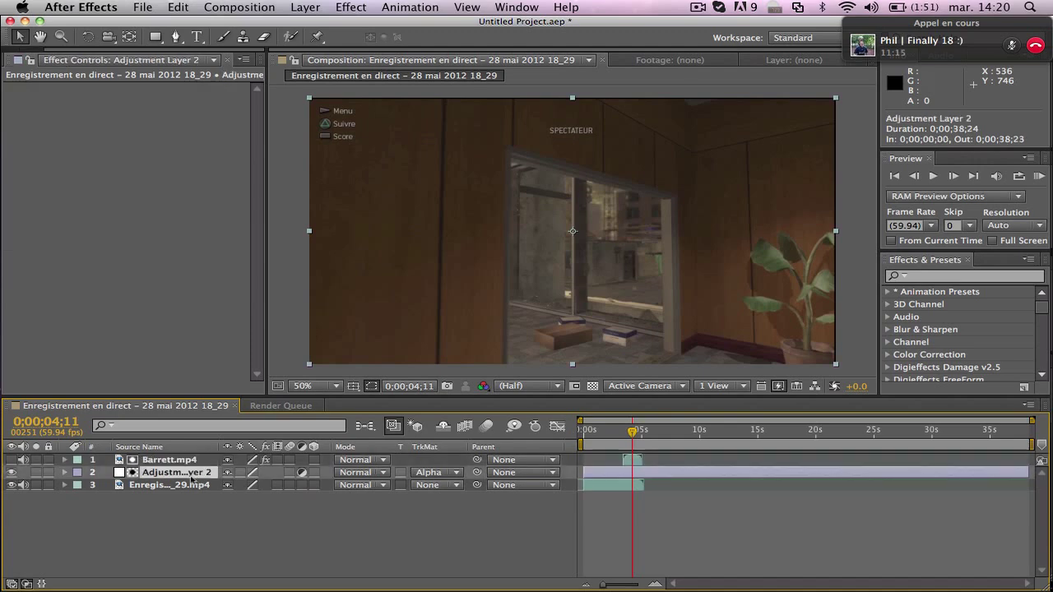
left_click(351, 7)
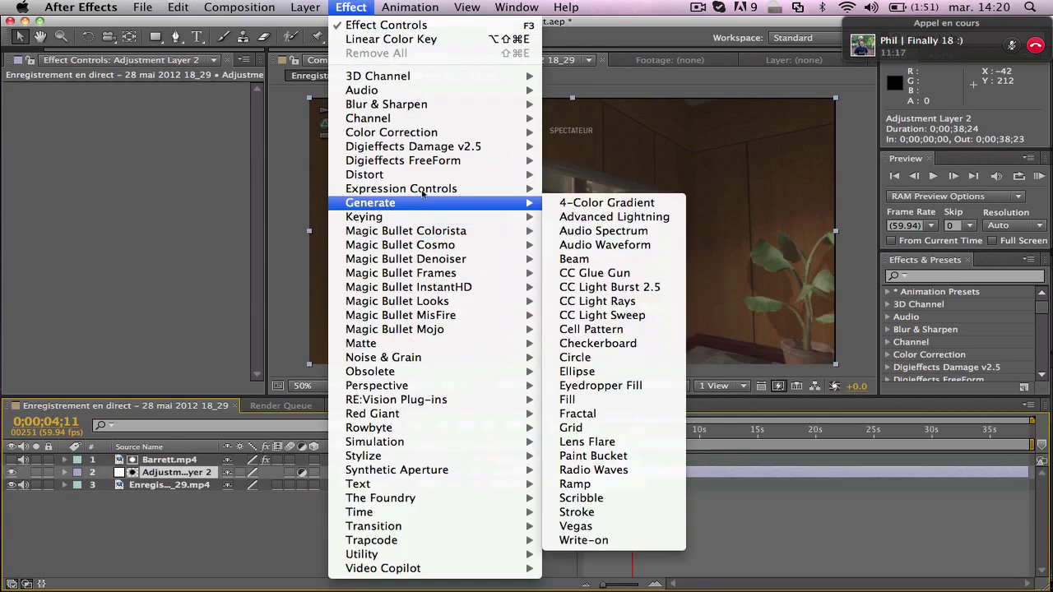
mouse_move(365, 174)
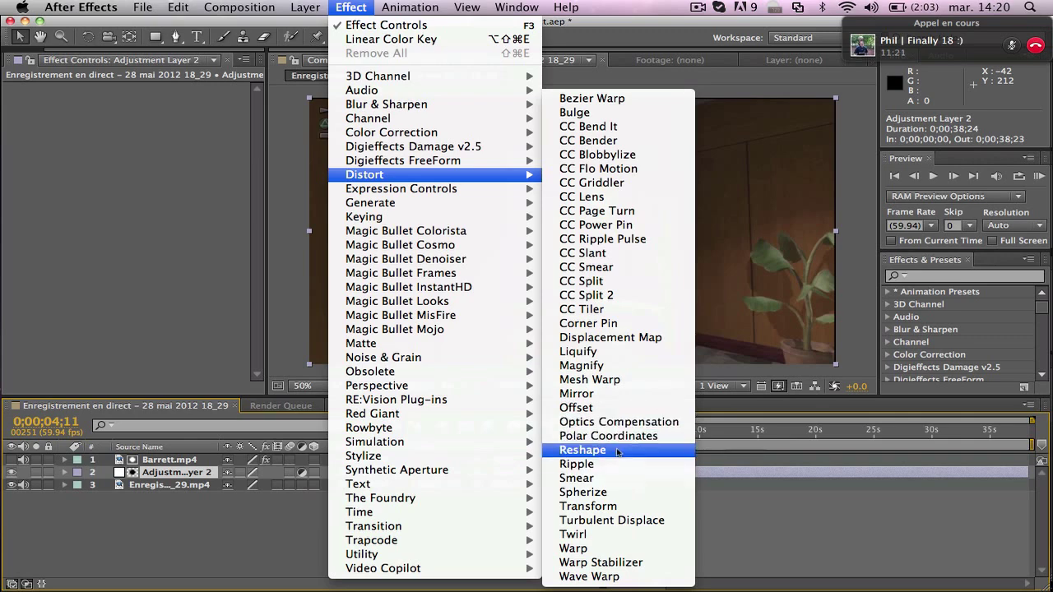
- Add Transform with Scale 138 to the adjustment layer, toggling its track matte off and back to Alpha Matte
left_click(611, 506)
left_click_drag(157, 140, 188, 139)
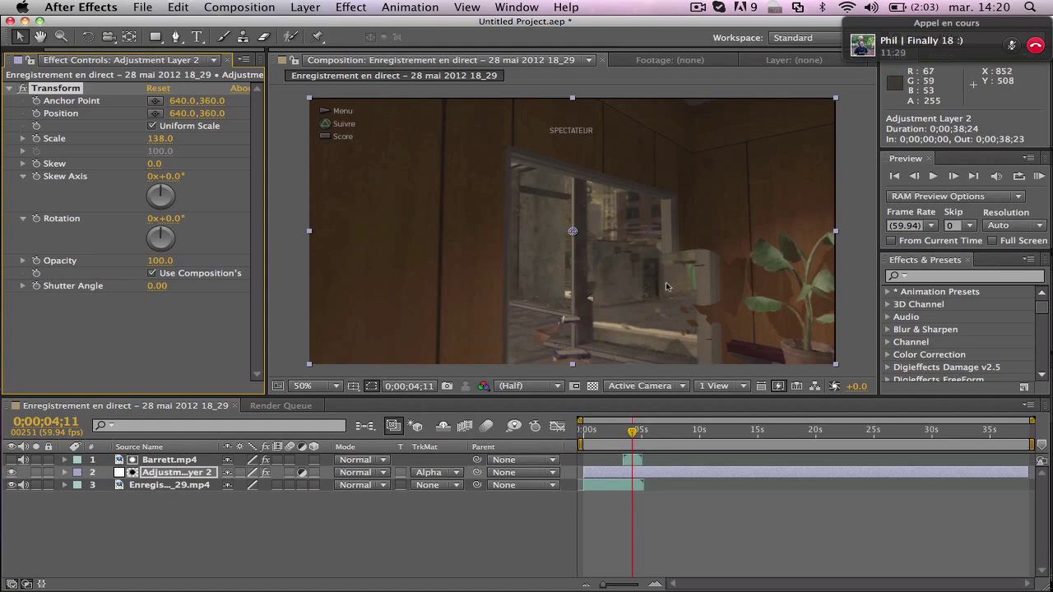
left_click(442, 473)
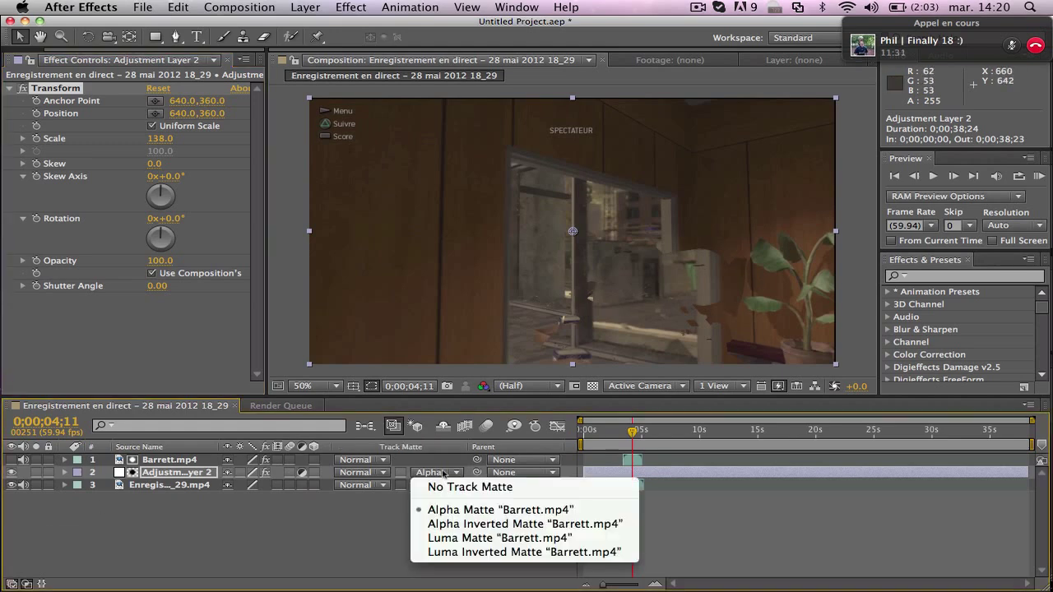
left_click(465, 488)
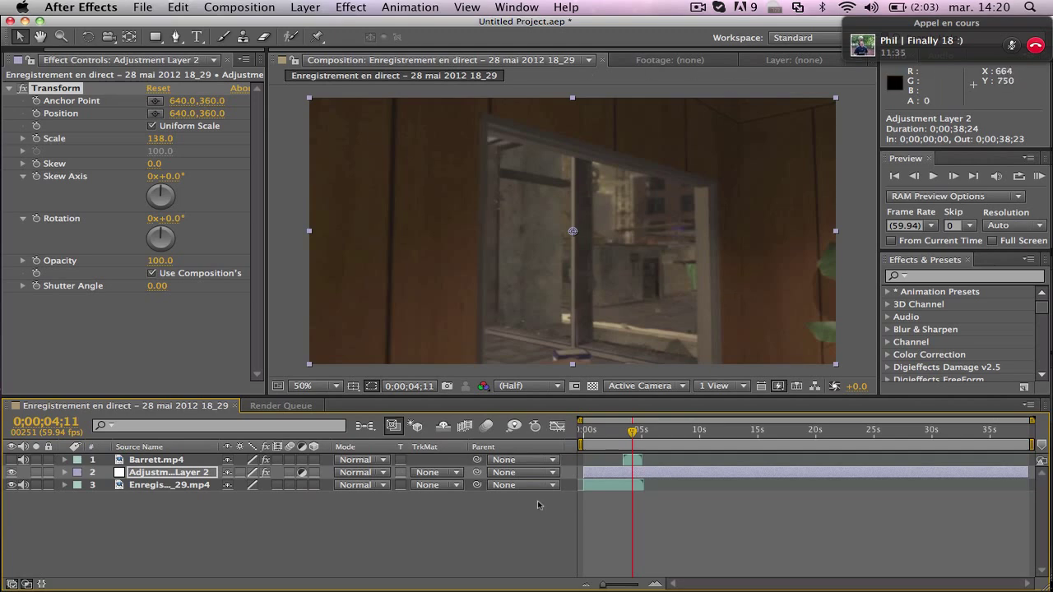
left_click(430, 472)
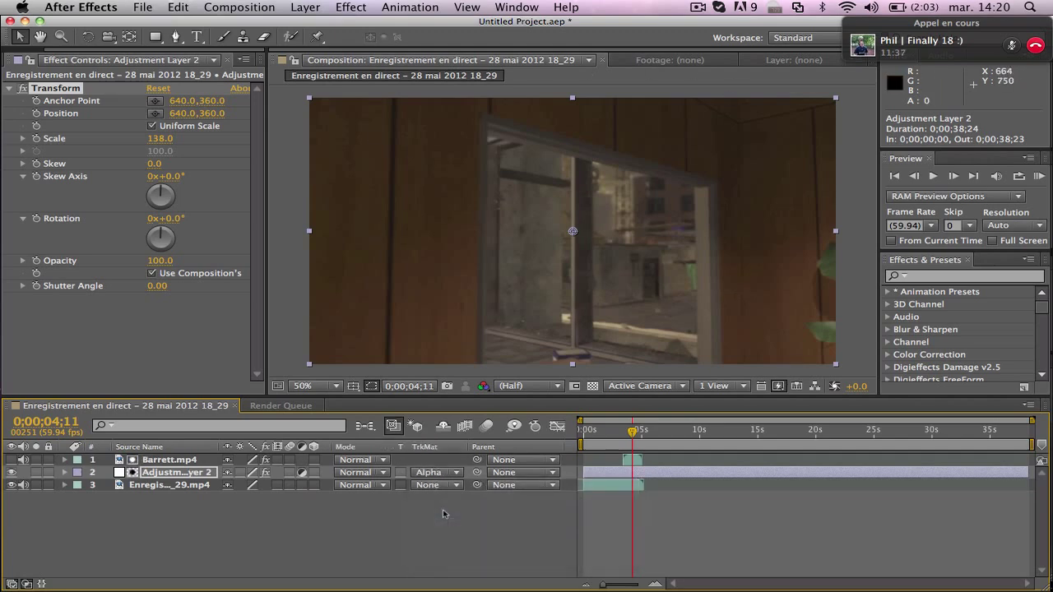
left_click(445, 511)
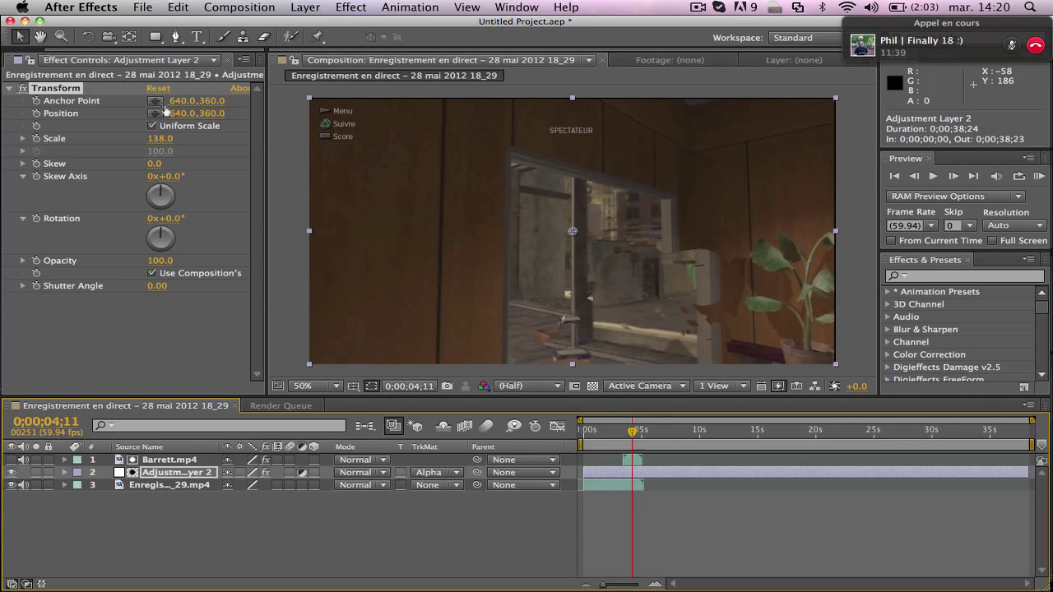
left_click(350, 6)
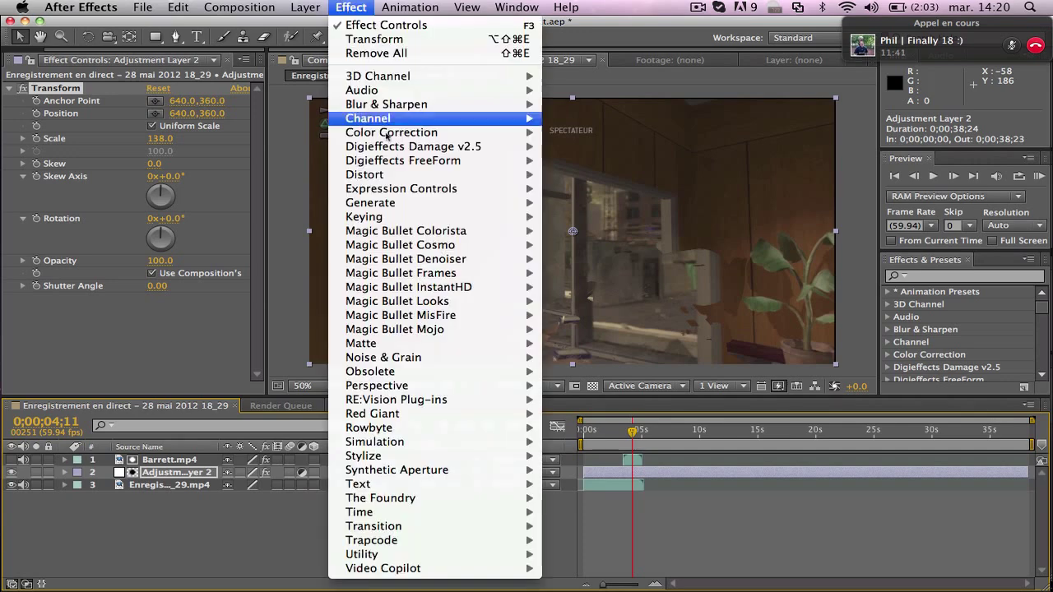
mouse_move(392, 133)
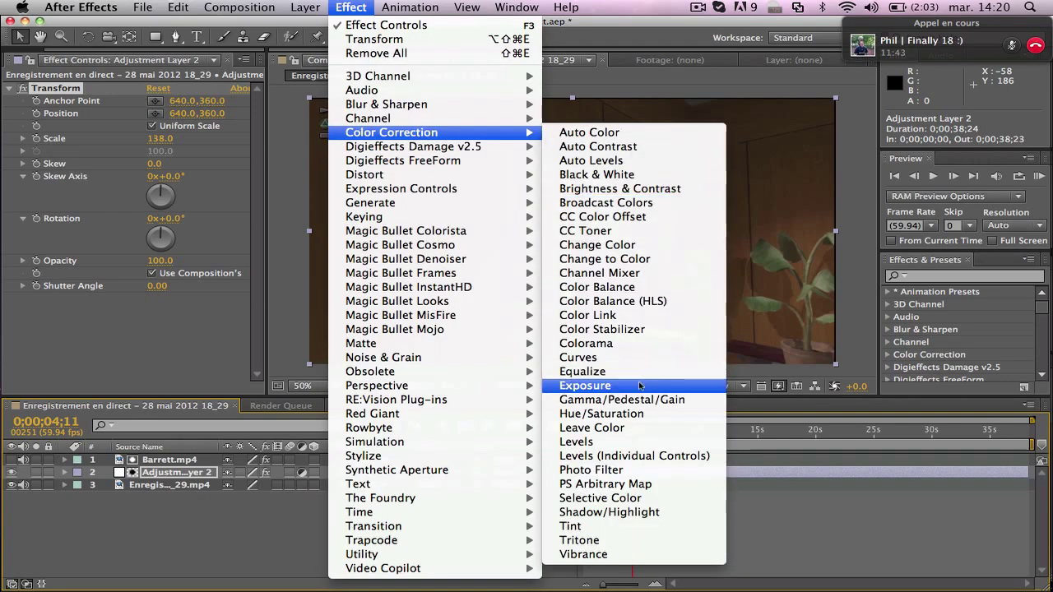
- Add Exposure to the adjustment layer with Exposure set to 1.00
left_click(572, 381)
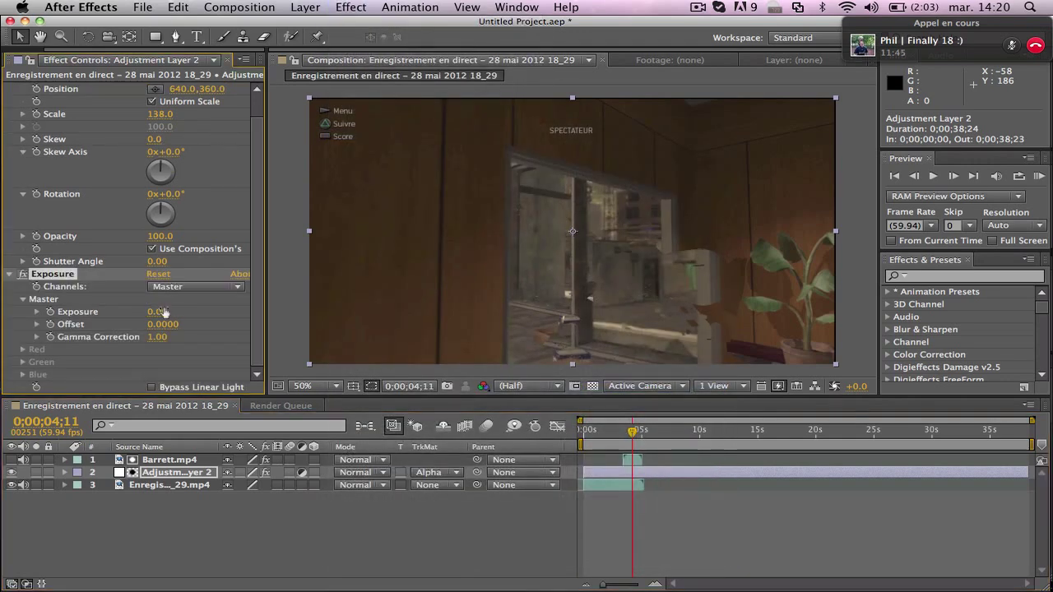
left_click(162, 312)
type("1")
key("Return")
scroll(165, 247, "up", 1)
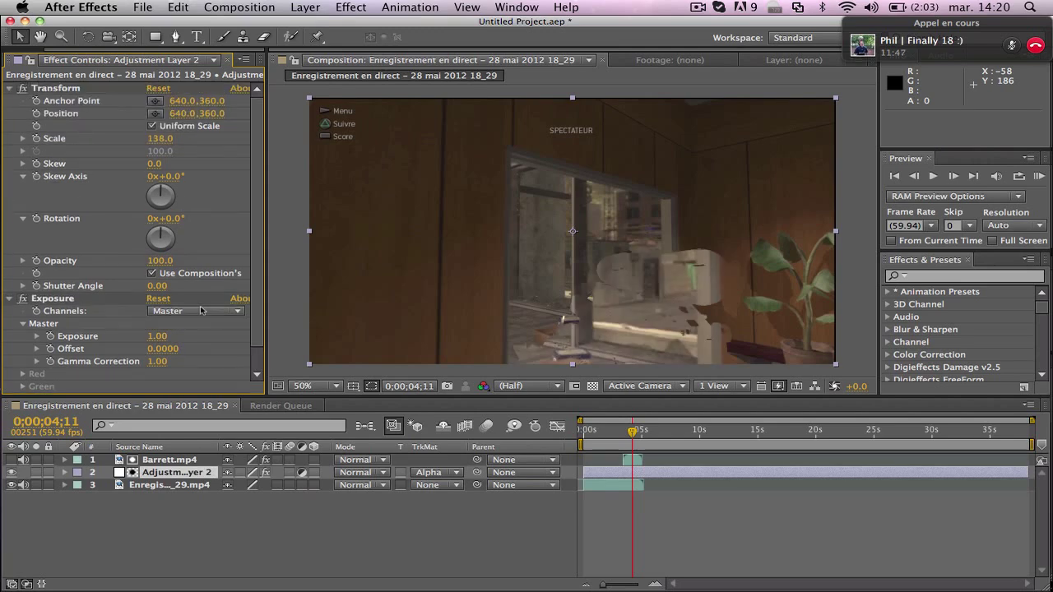
- Add Turbulent Displace and shrink its Size to about 63 for finer displacement
left_click(305, 6)
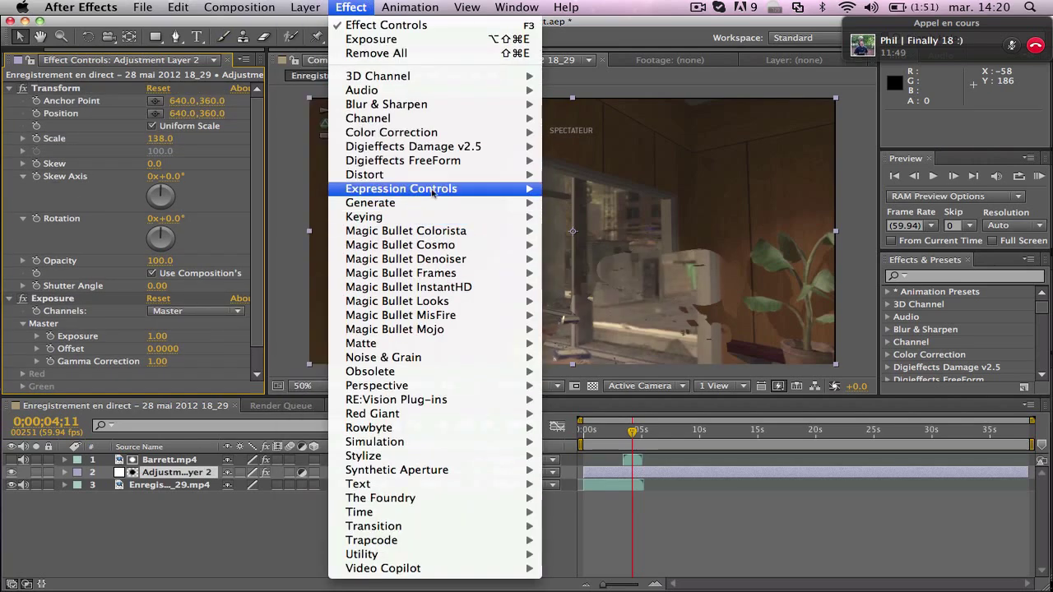
mouse_move(364, 174)
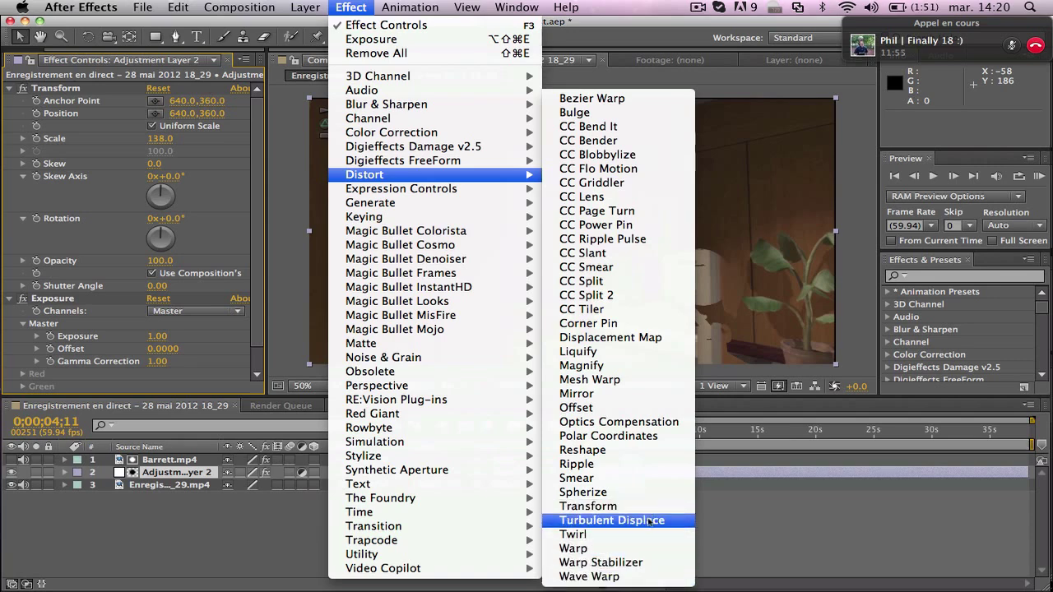
left_click(634, 524)
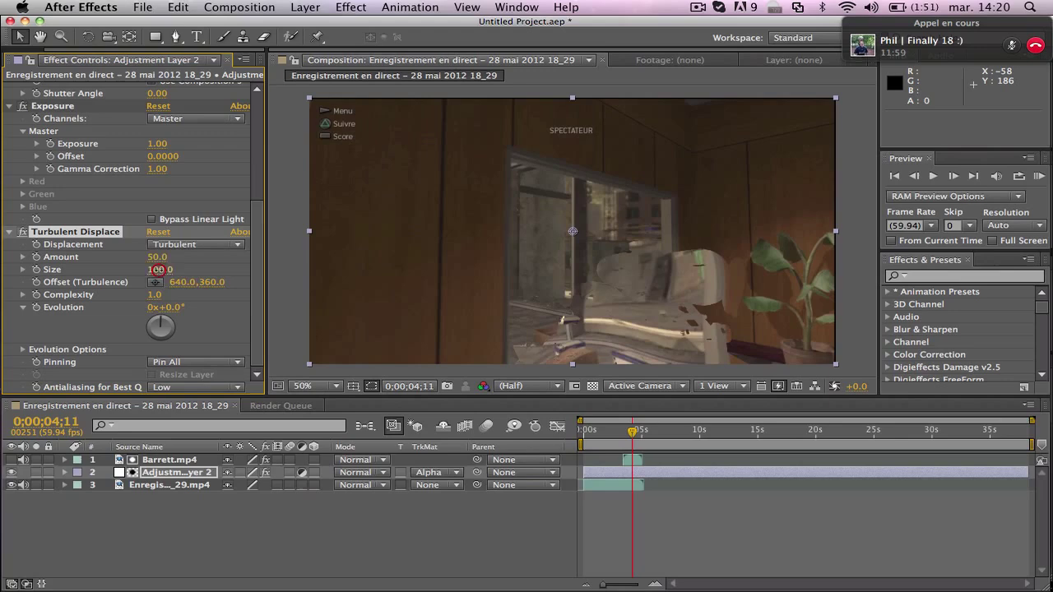
mouse_move(159, 270)
left_mouse_down()
mouse_move(124, 278)
mouse_move(136, 275)
left_mouse_up()
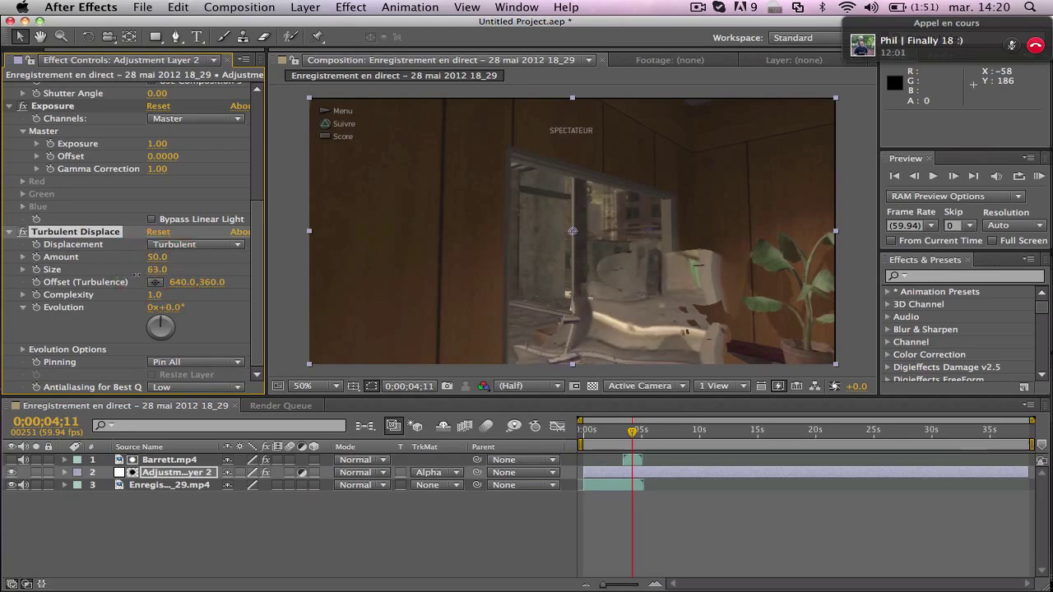
- Switch to the YouTube reference video and resume its playback
key("F9")
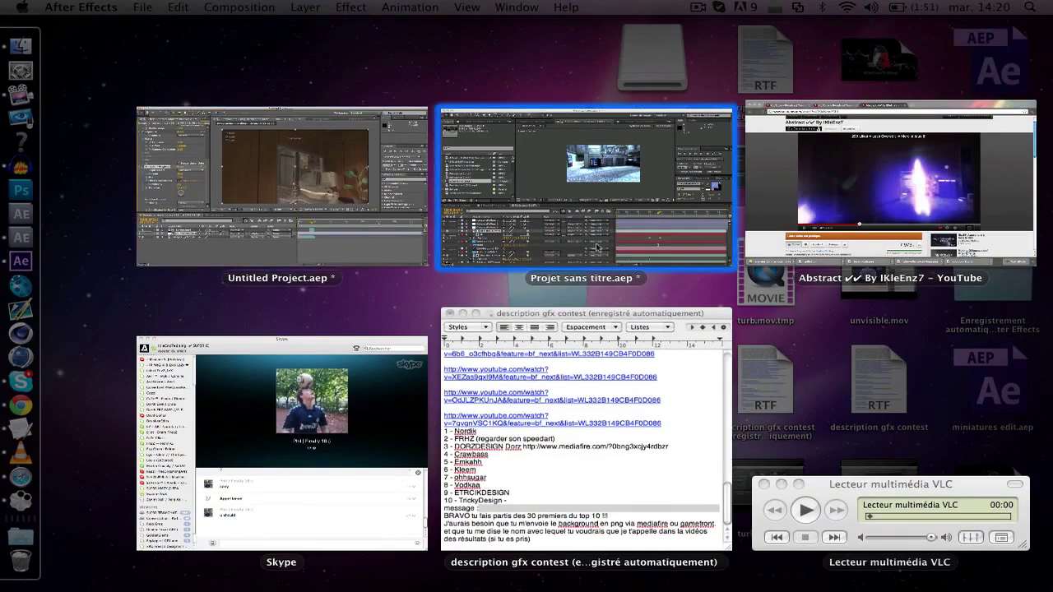
left_click(903, 199)
left_click(413, 376)
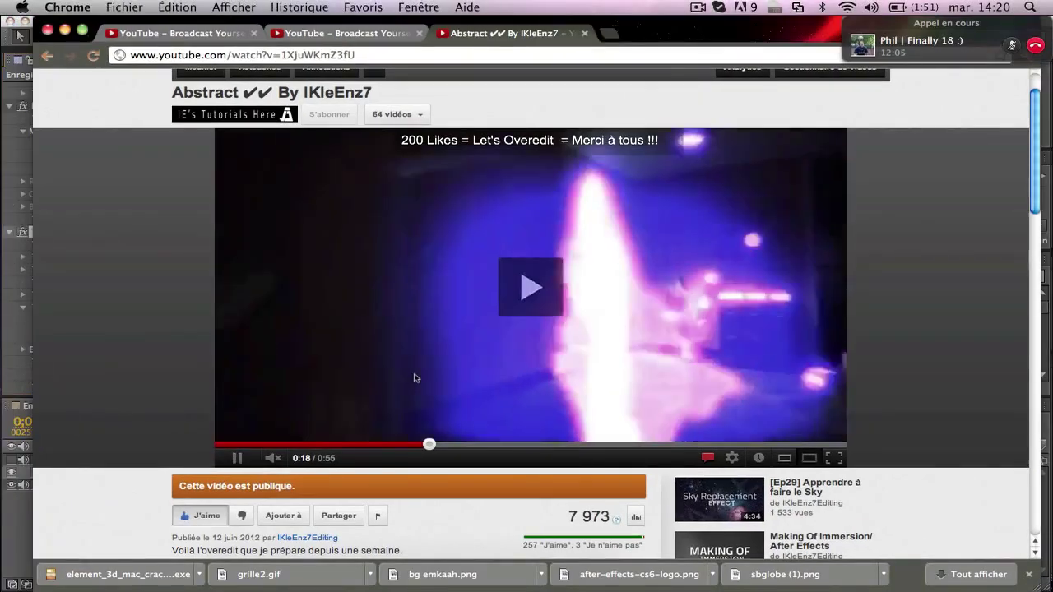
key("F9")
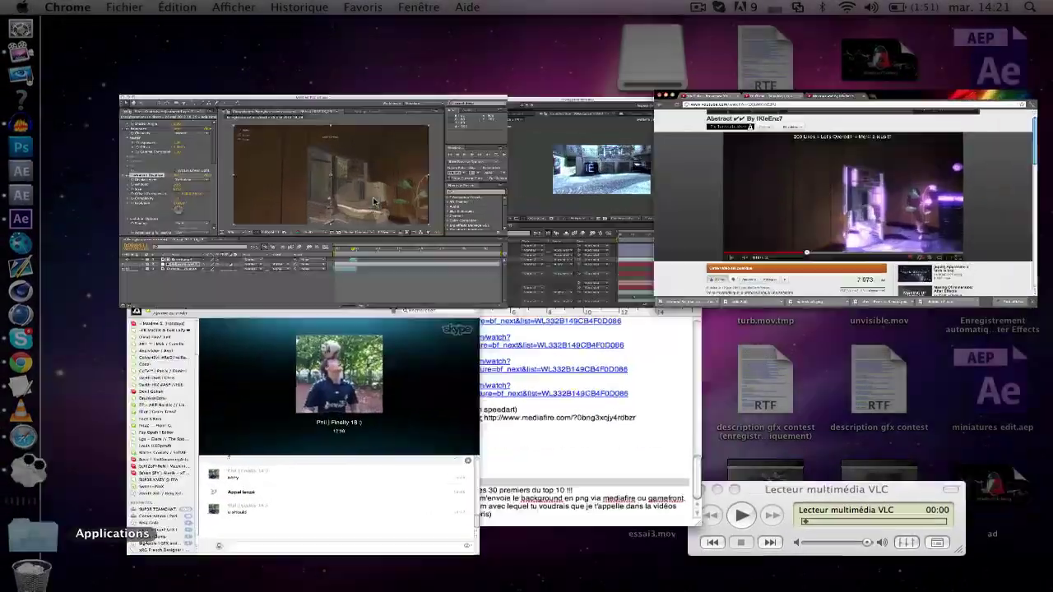
- Back in After Effects, apply Wave Warp to the adjustment layer with Direction 0° and Wave Width 5
left_click(373, 196)
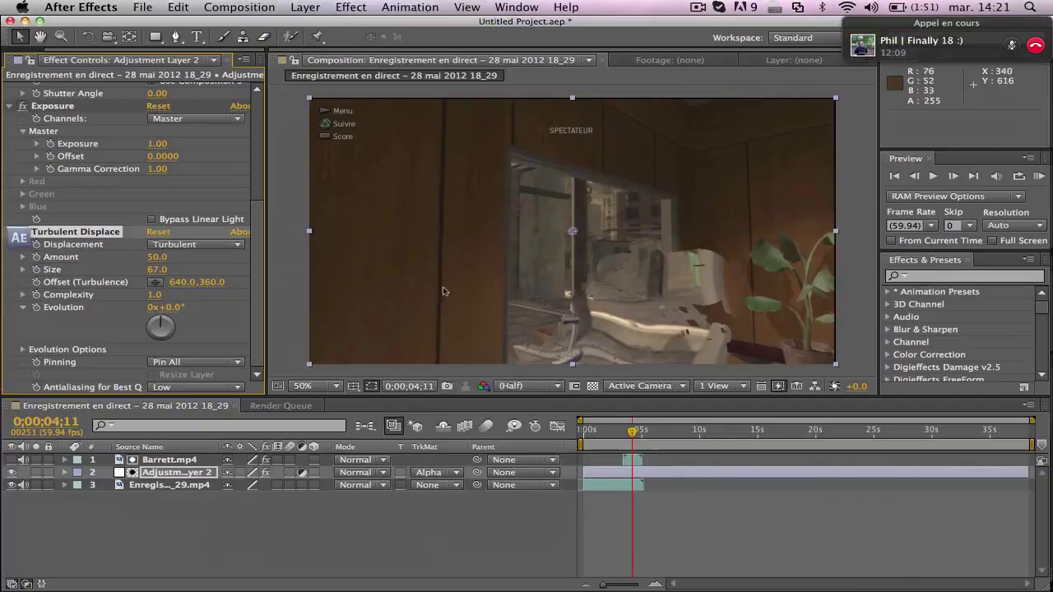
left_click(353, 8)
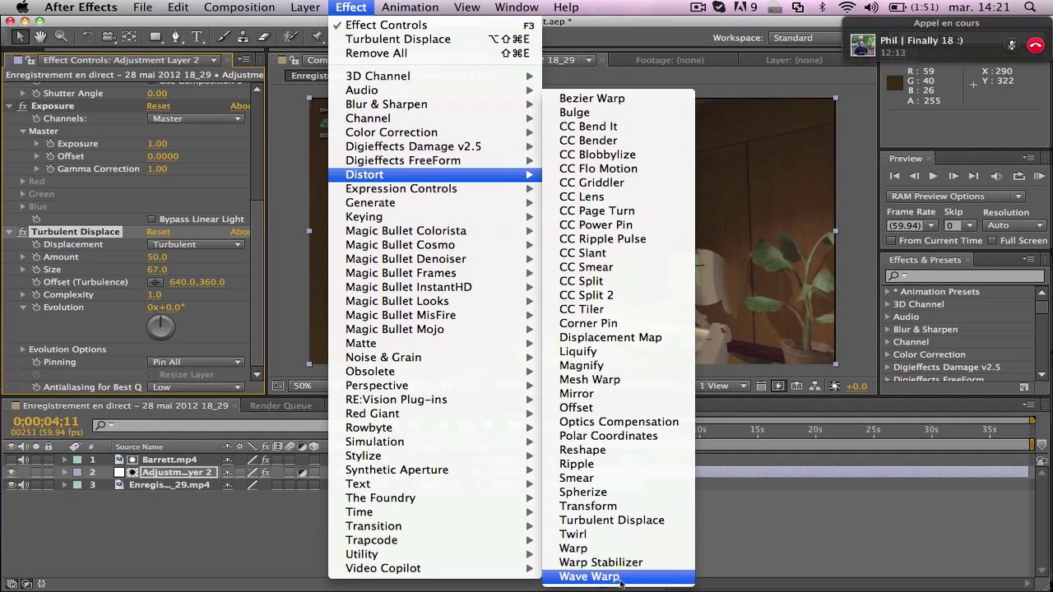
left_click(617, 576)
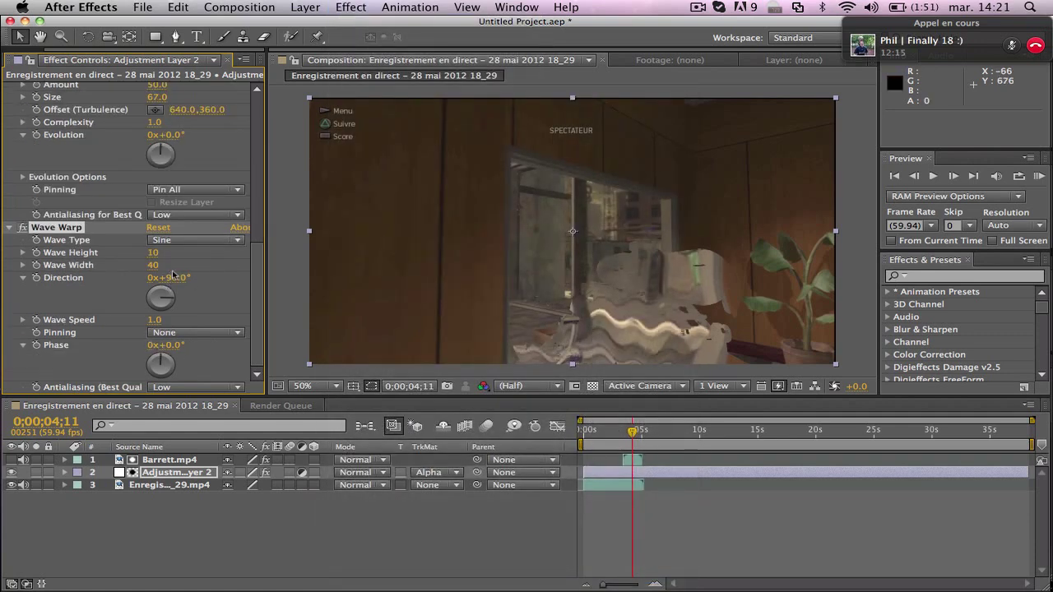
left_click(175, 277)
left_click(164, 265)
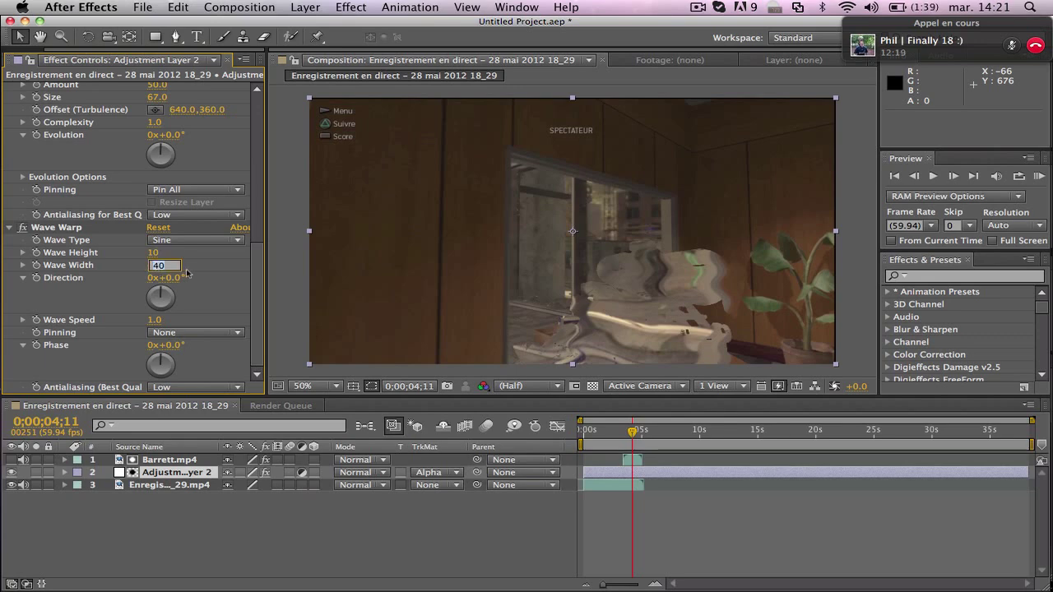
type("5")
key("Return")
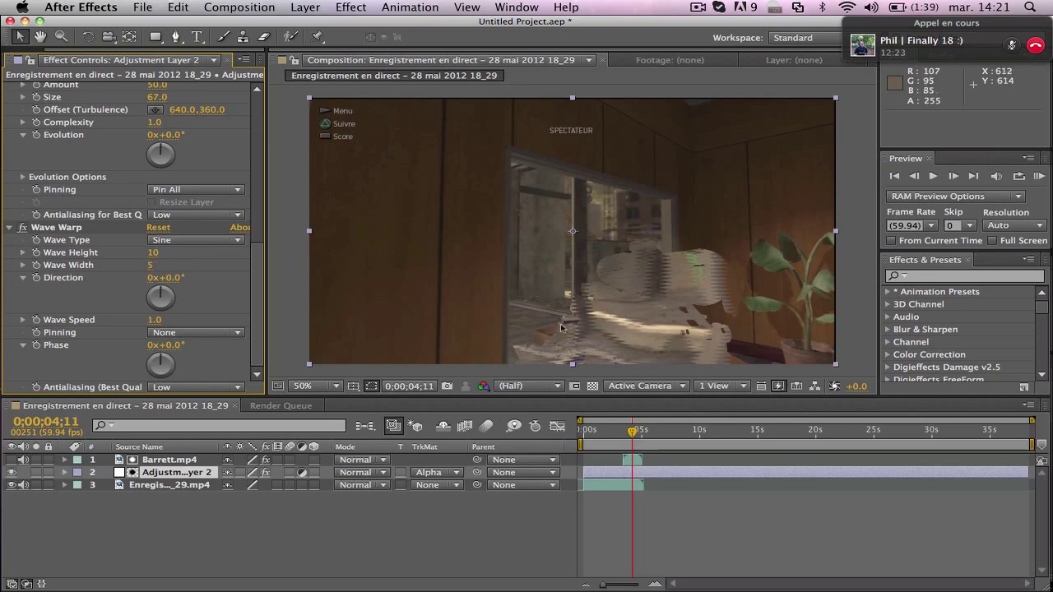
scroll(74, 169, "up", 5)
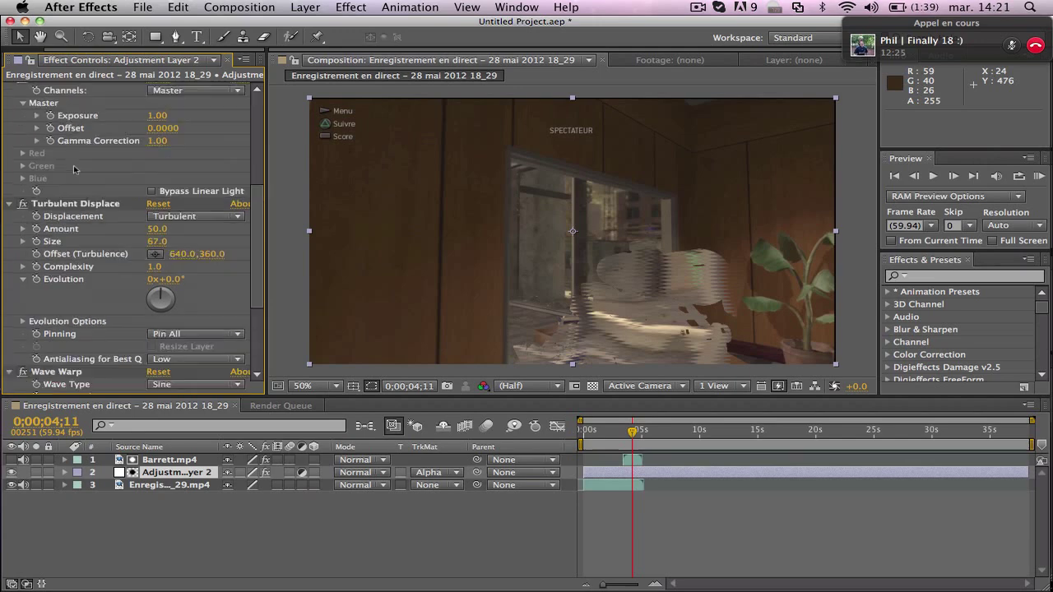
scroll(74, 169, "up", 5)
left_click(383, 7)
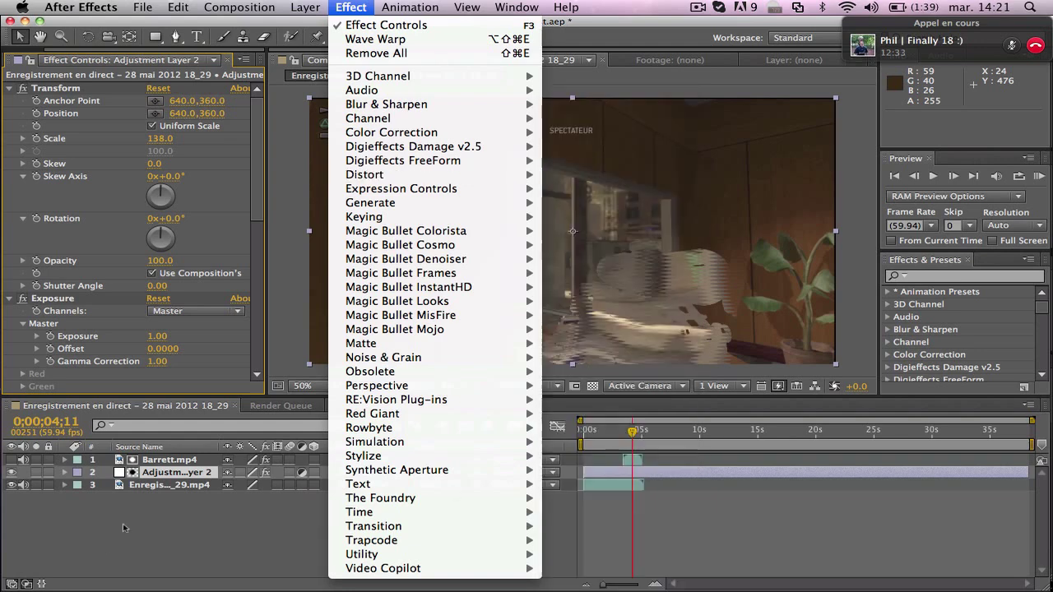
- Dismiss the effects list and move the playhead back to 0;00;04;07
left_click(123, 527)
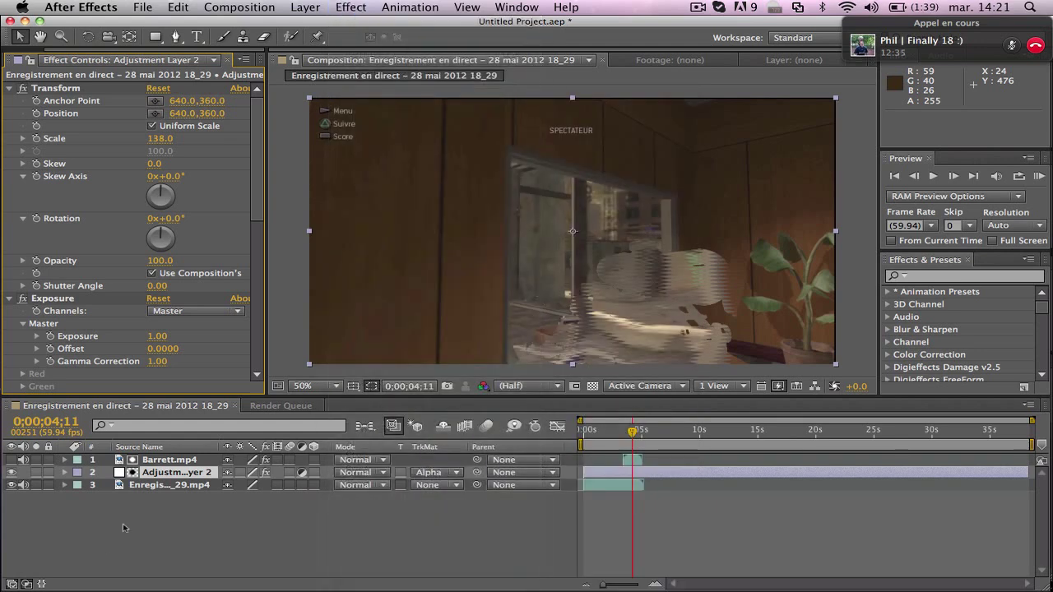
left_click(628, 431)
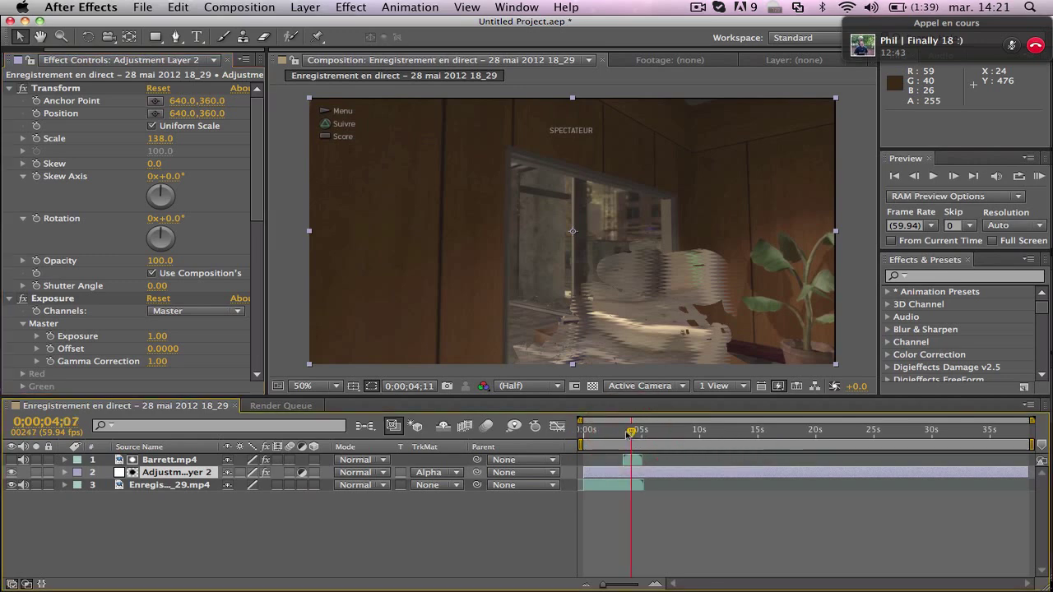